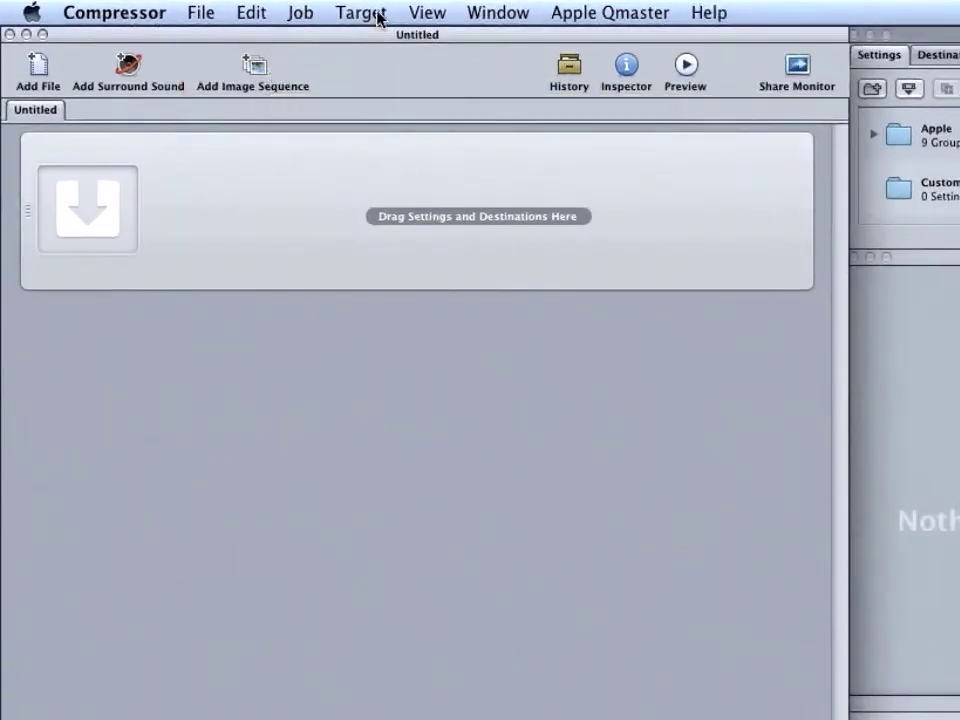
- Create an image-sequence job from the Chapter 6 sequence folder's PNG frames and preview it
left_click(302, 13)
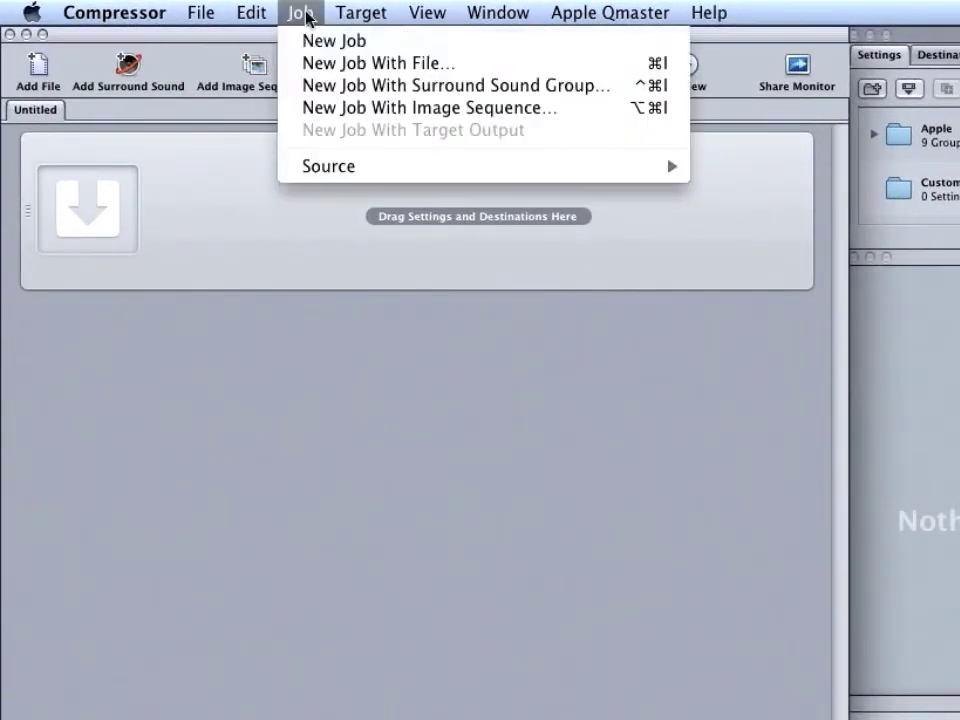
left_click(340, 118)
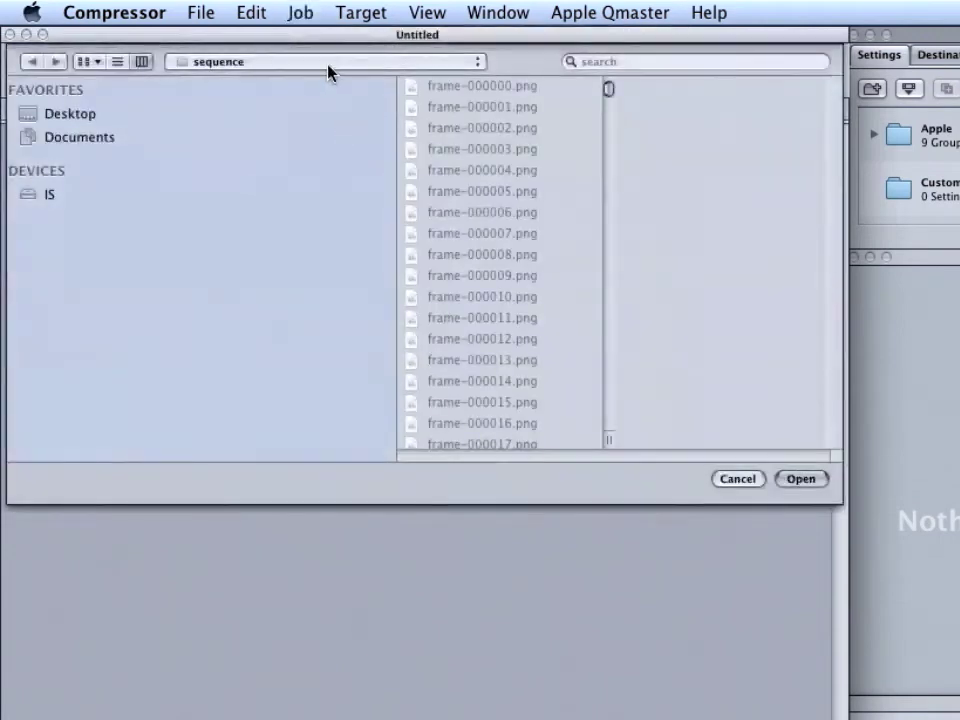
left_click(329, 70)
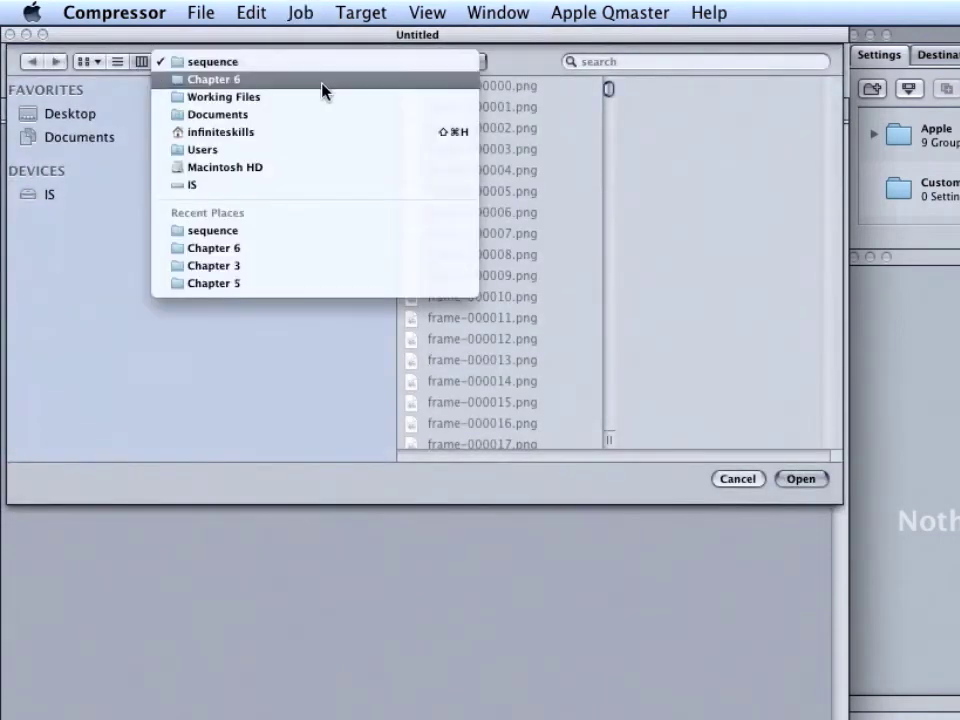
left_click(321, 89)
left_click(423, 92)
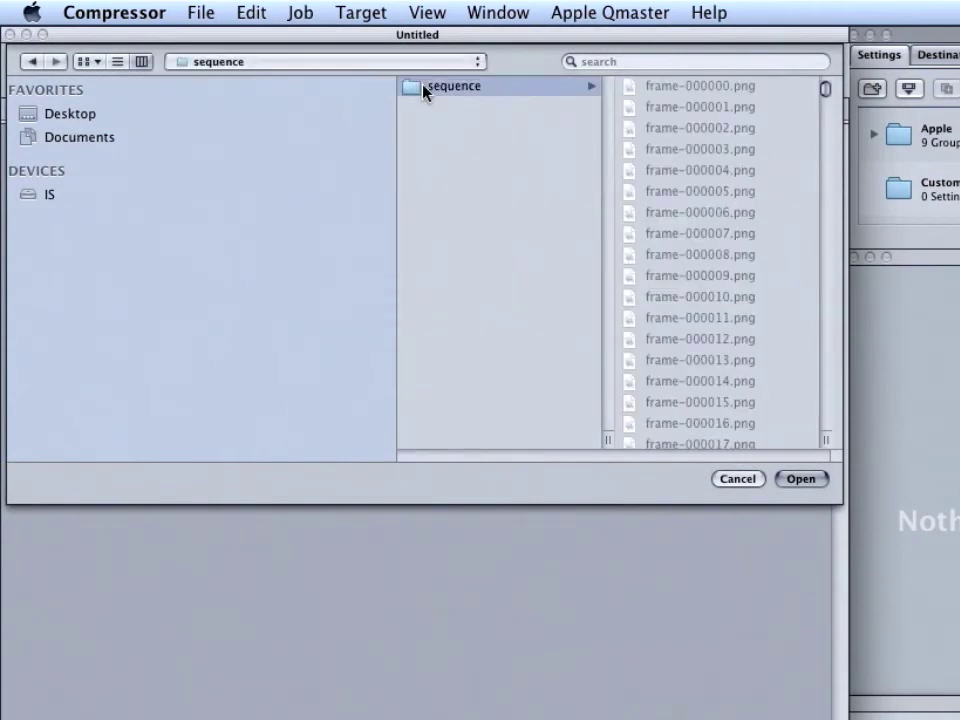
left_click(806, 481)
left_click(690, 68)
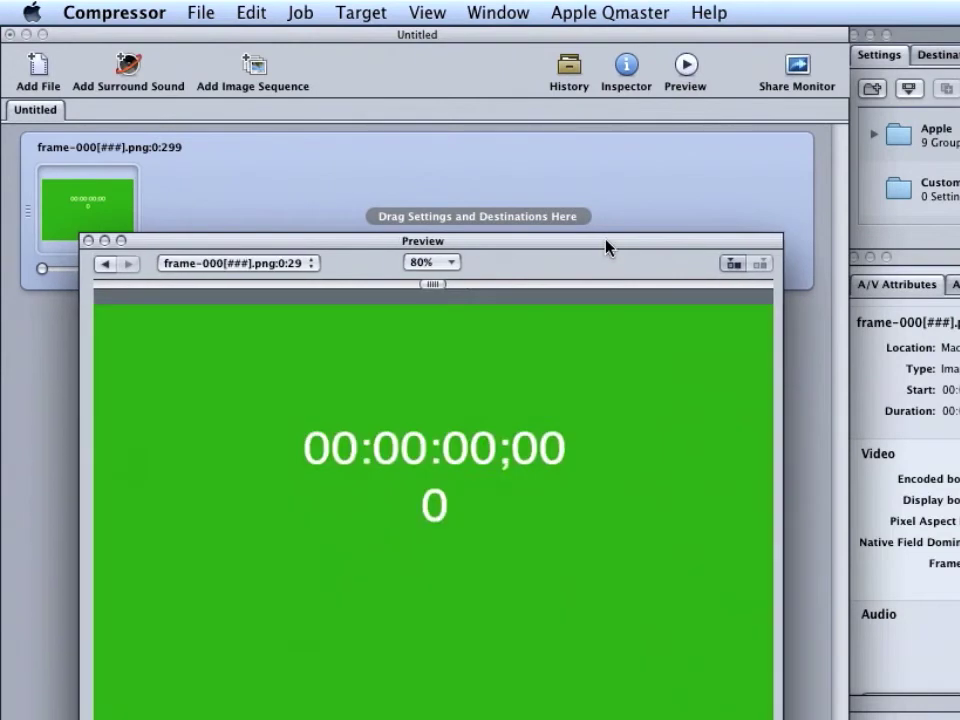
- Play the sequence to frame 158, return to the start, then step forward to frame 36
left_click_drag(607, 248, 640, 188)
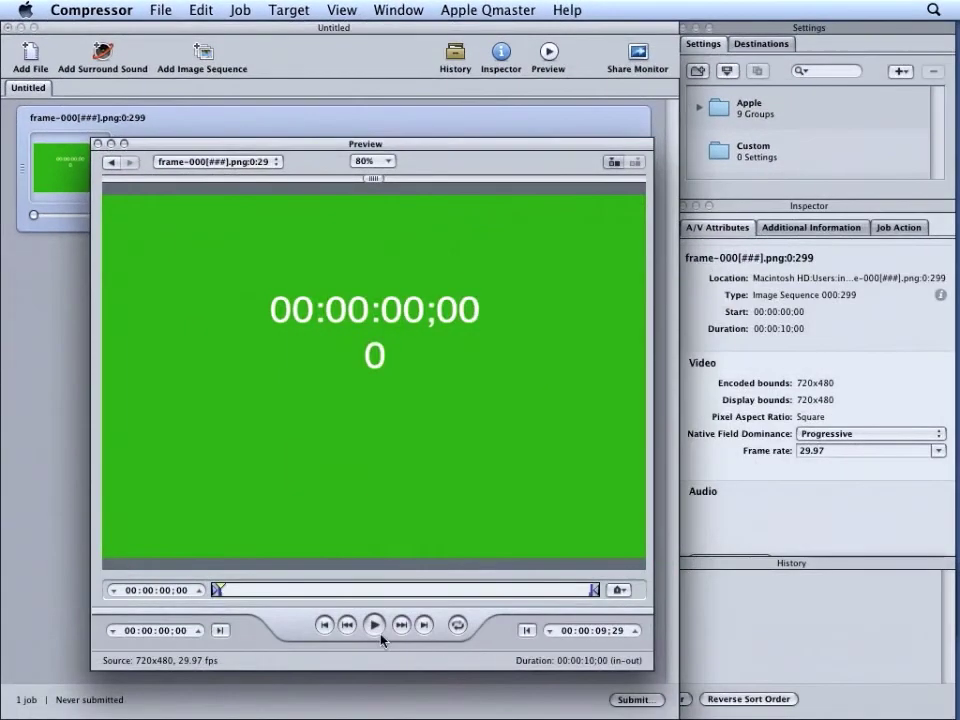
left_click(373, 627)
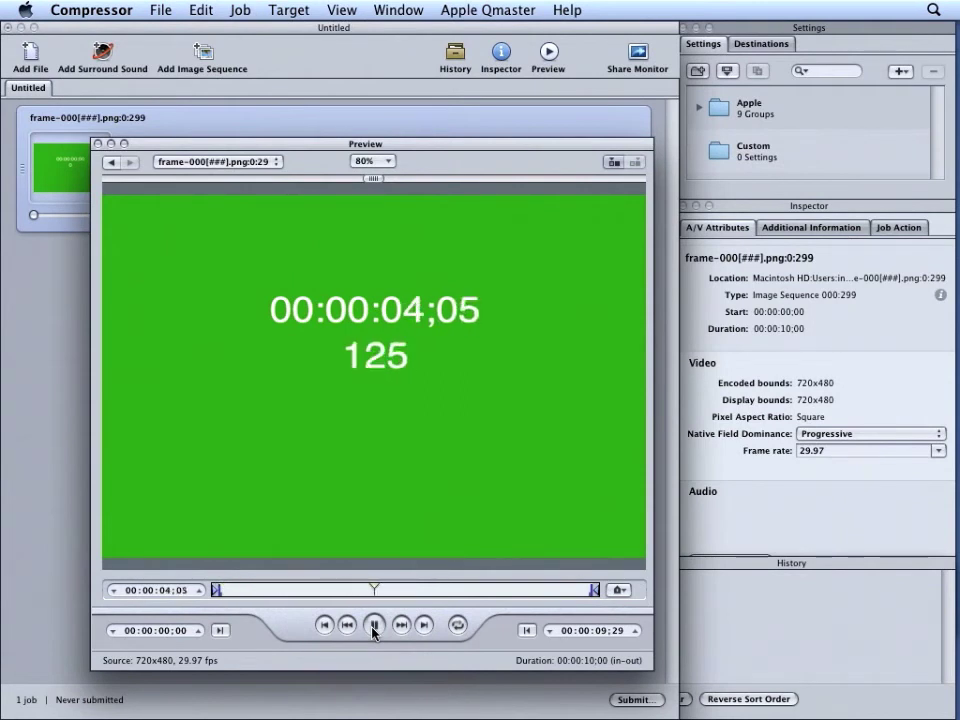
left_click(373, 627)
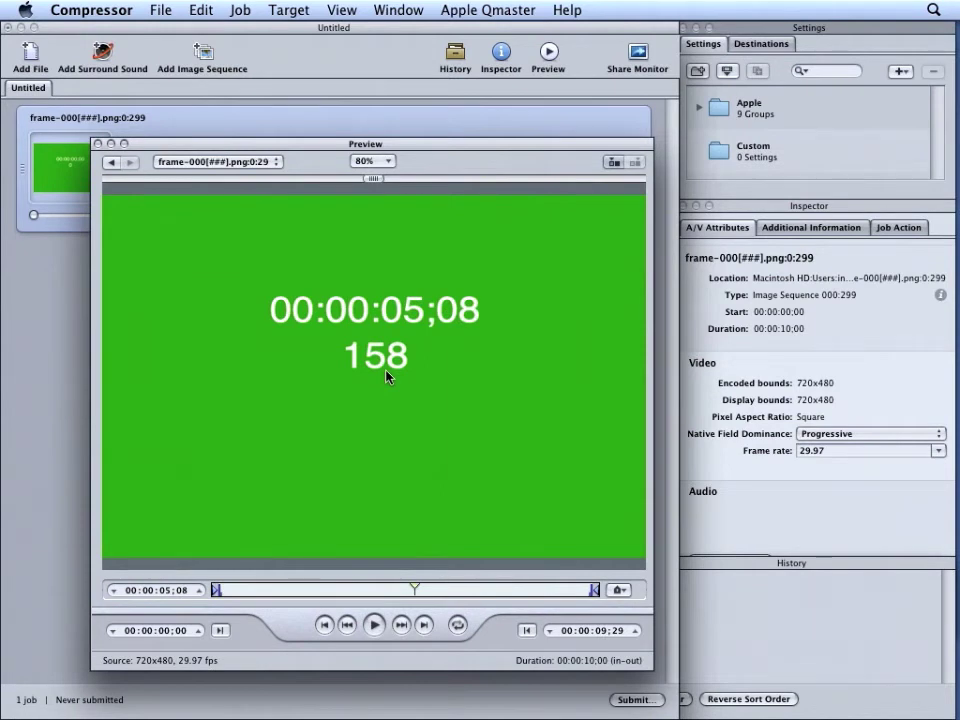
left_click_drag(255, 598, 211, 599)
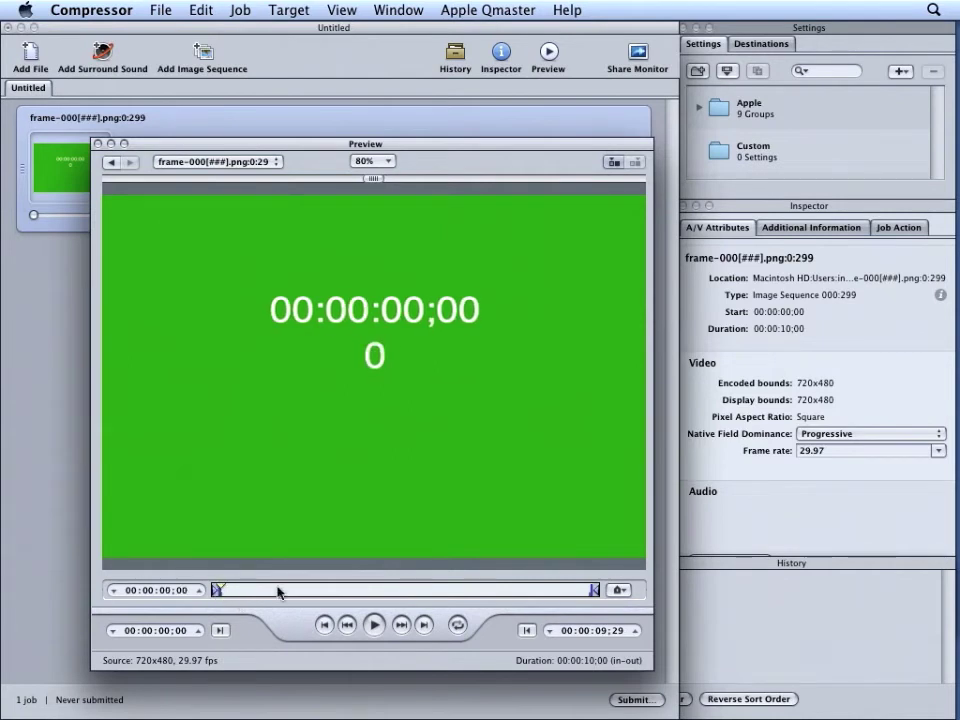
key("Right")
key("Right")
key("Right")
key("Right")
key("Right")
key("Right")
key("Right")
key("Right")
key("Right")
key("Right")
key("Right")
key("Right")
key("Right")
key("Right")
key("Right")
key("Right")
key("Right")
key("Right")
key("Right")
key("Right")
key("Right")
key("Right")
key("Right")
key("Right")
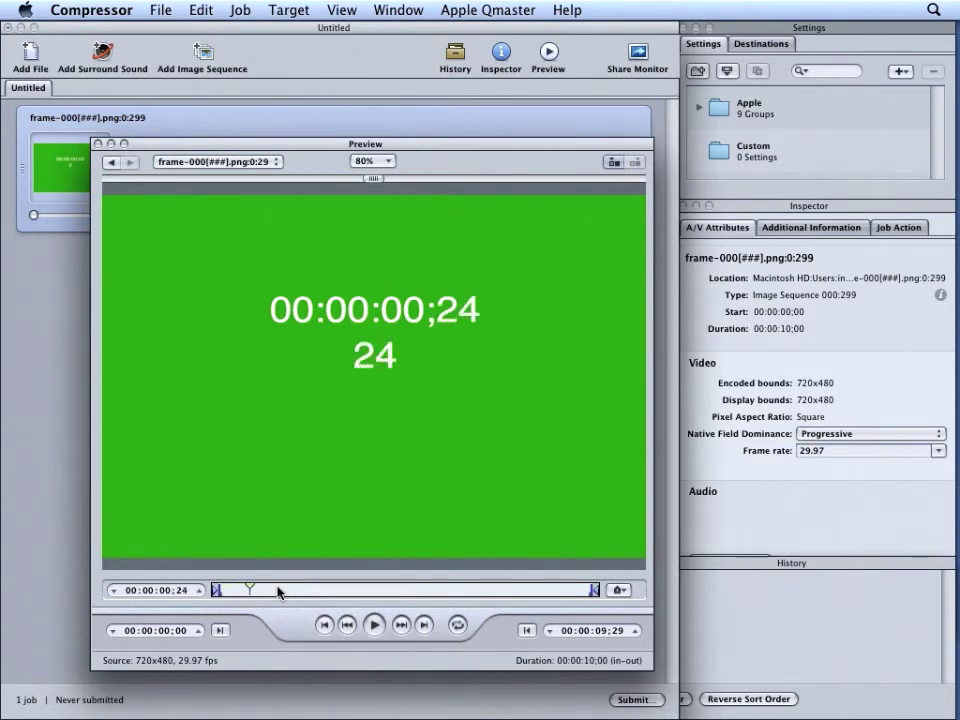
key("Right")
key("Right")
key("Right")
key("Right")
key("Right")
key("Right")
key("Right")
key("Right")
key("Right")
key("Right")
key("Right")
key("Right")
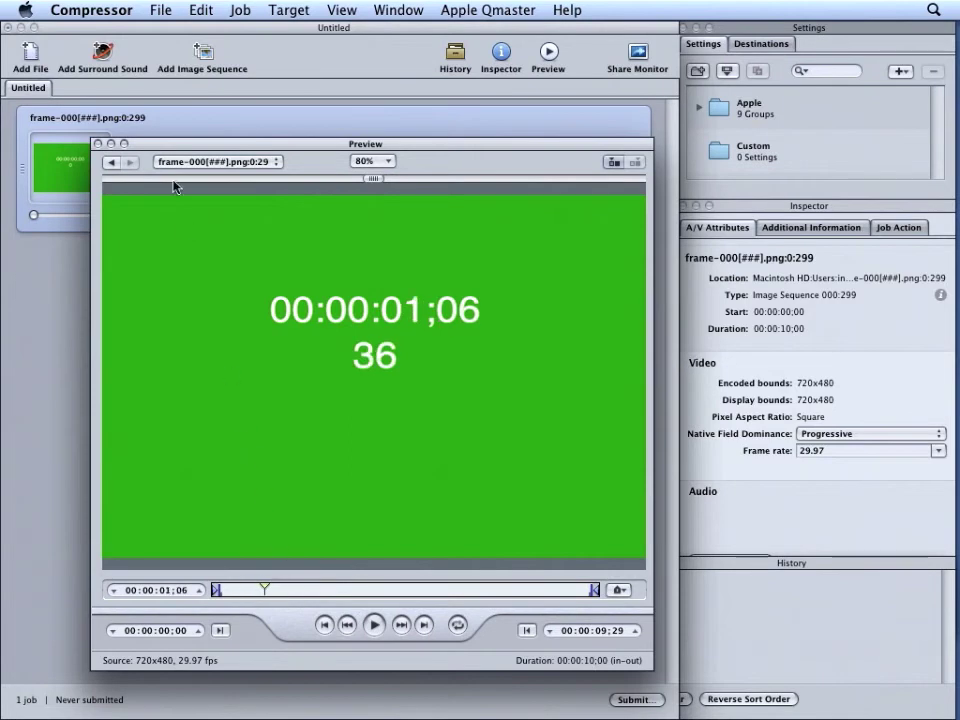
- Close the preview and add a new Image Sequence setting, 'Untitled Image Sequence'
left_click(97, 144)
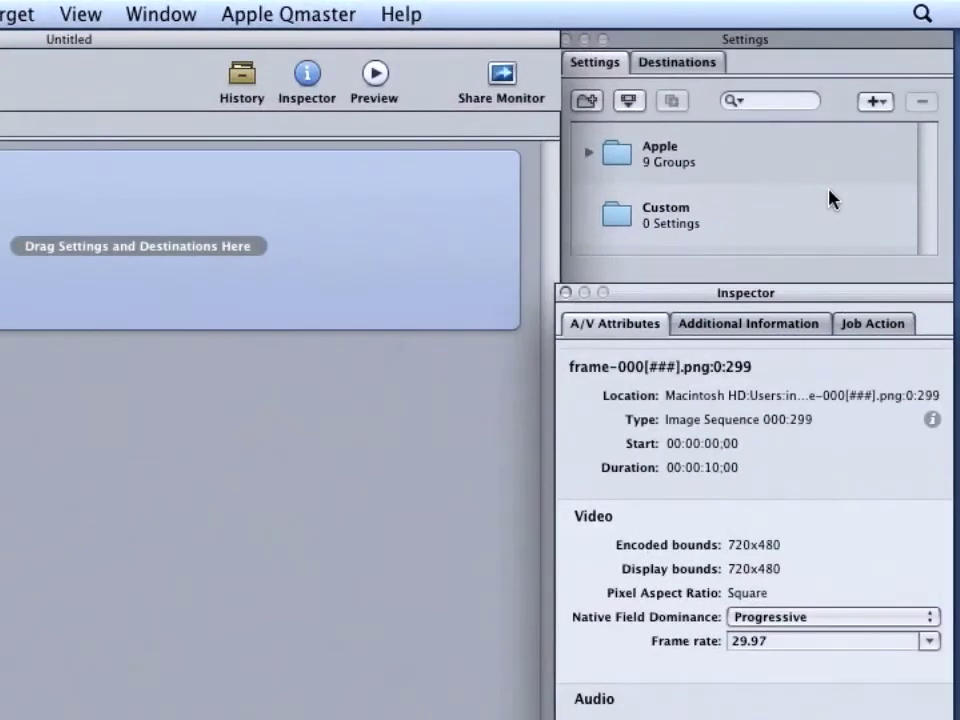
left_click(881, 103)
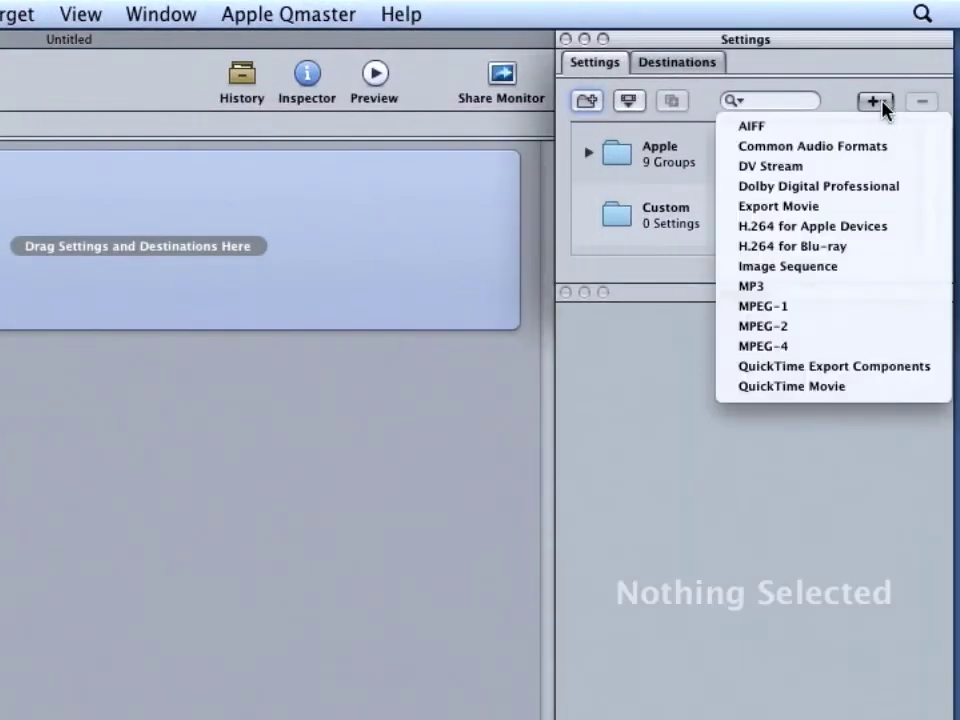
left_click(836, 268)
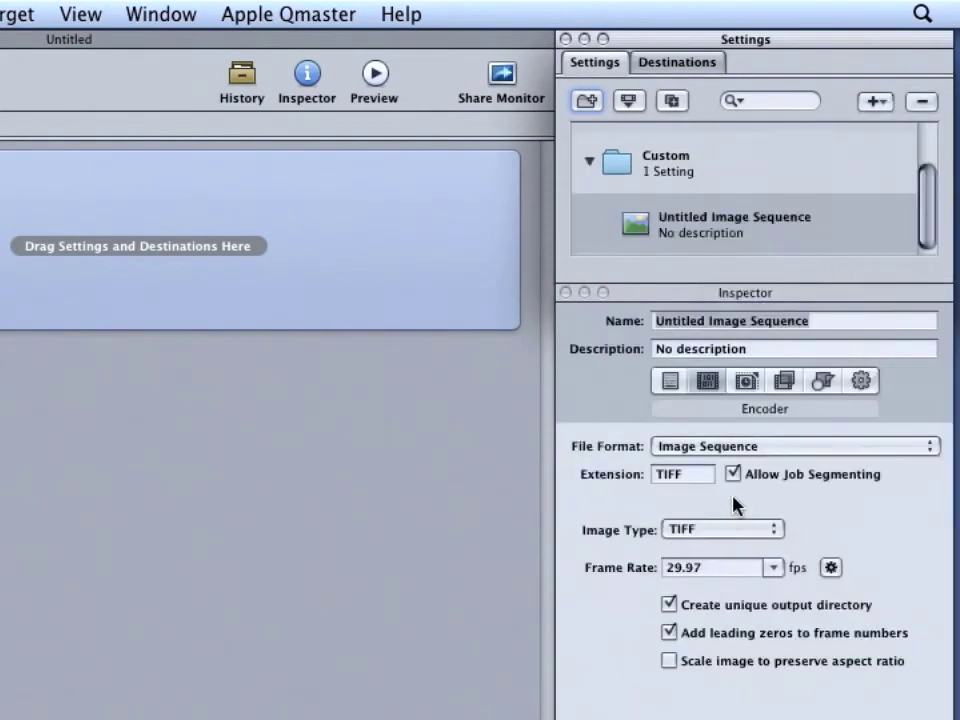
- Show the available image types for the new Image Sequence setting
left_click(774, 529)
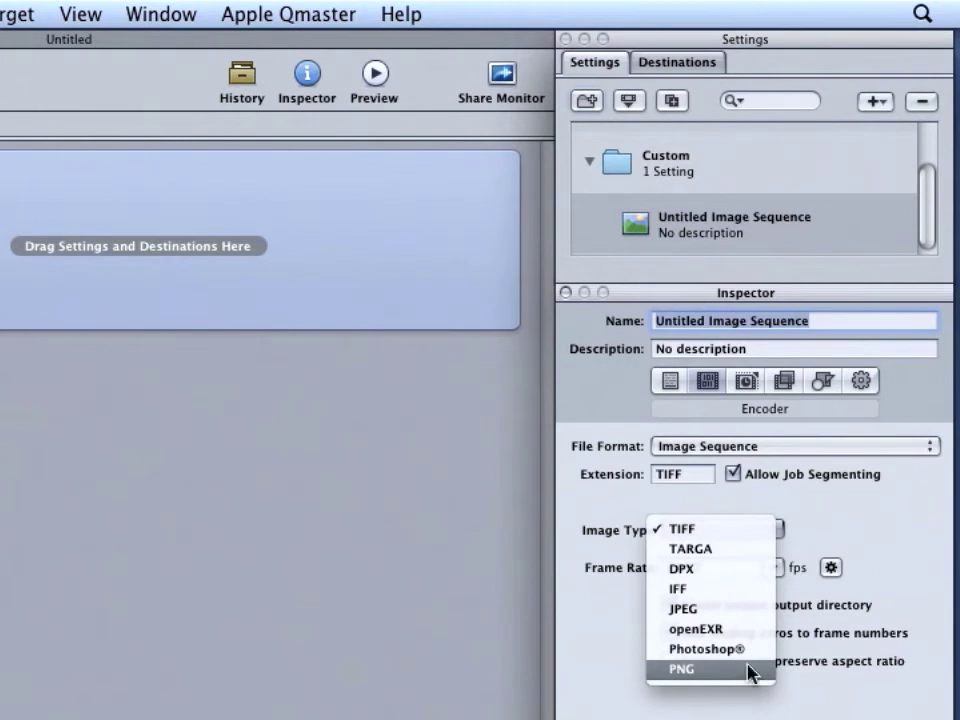
- Set the setting's image type to PNG and its frame rate to 8 fps
left_click(733, 669)
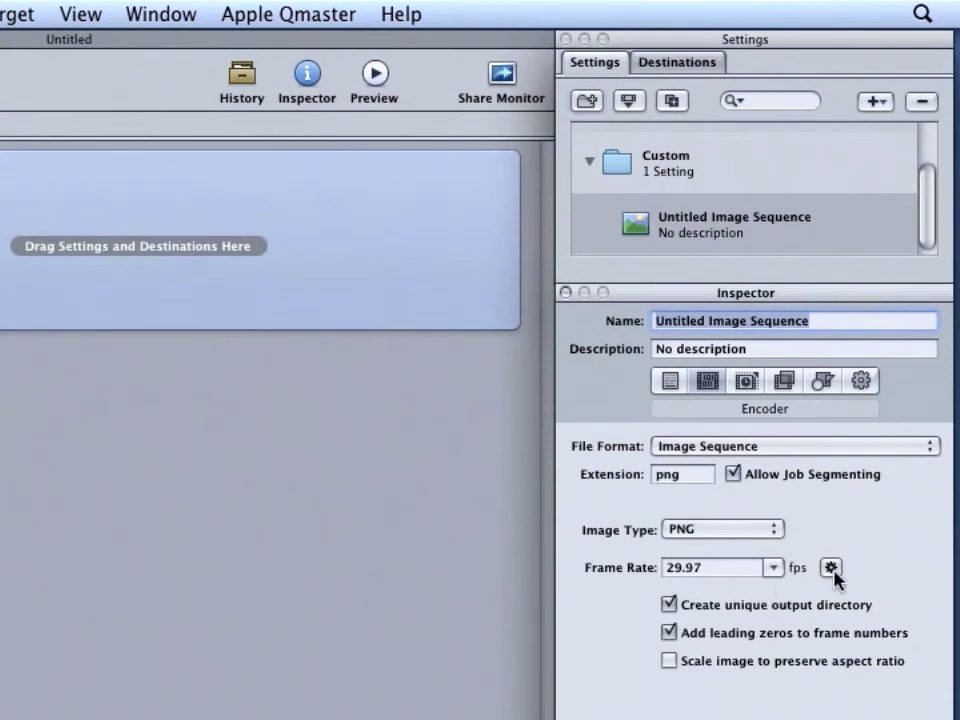
left_click(773, 567)
scroll(730, 648, "down", 3)
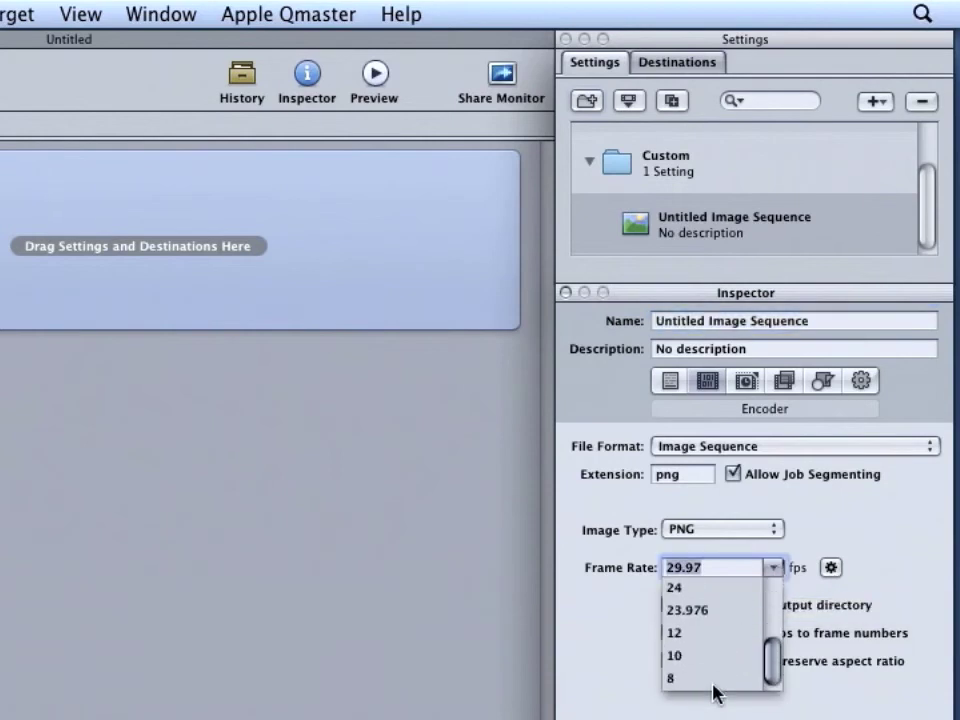
left_click(674, 680)
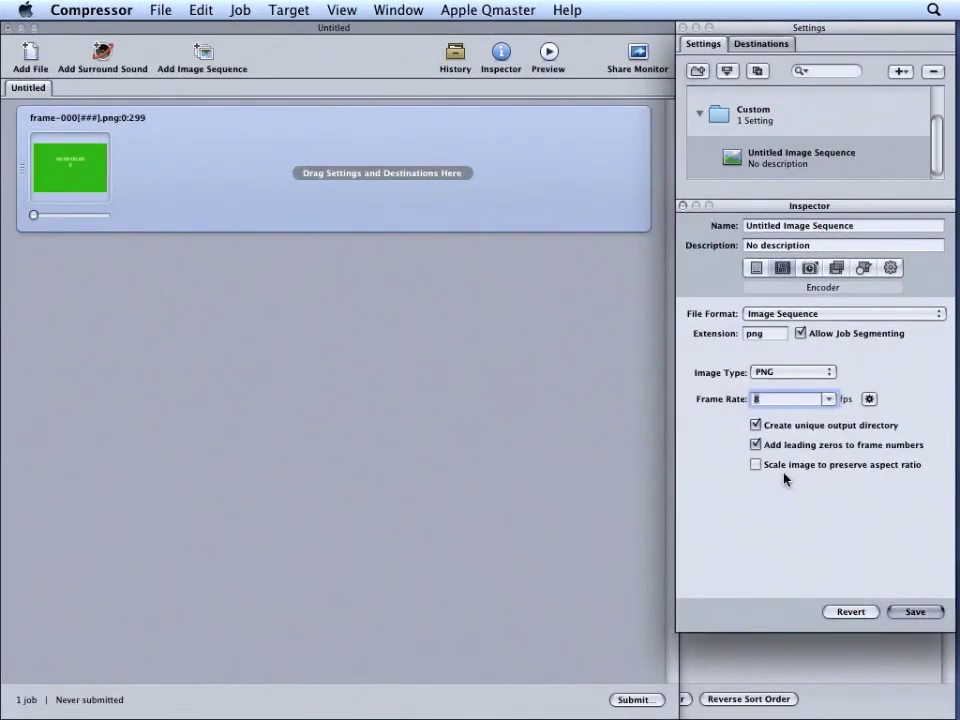
- Save the PNG 8 fps setting, apply it to the sequence job, and output to Desktop
left_click(916, 611)
left_click_drag(729, 157, 450, 176)
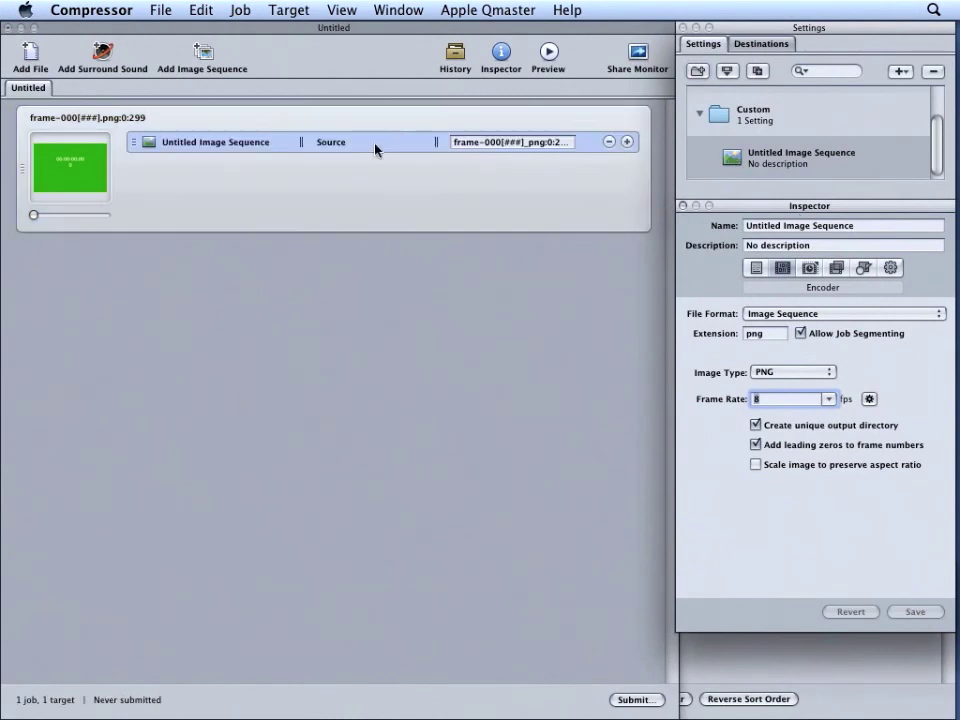
right_click(336, 152)
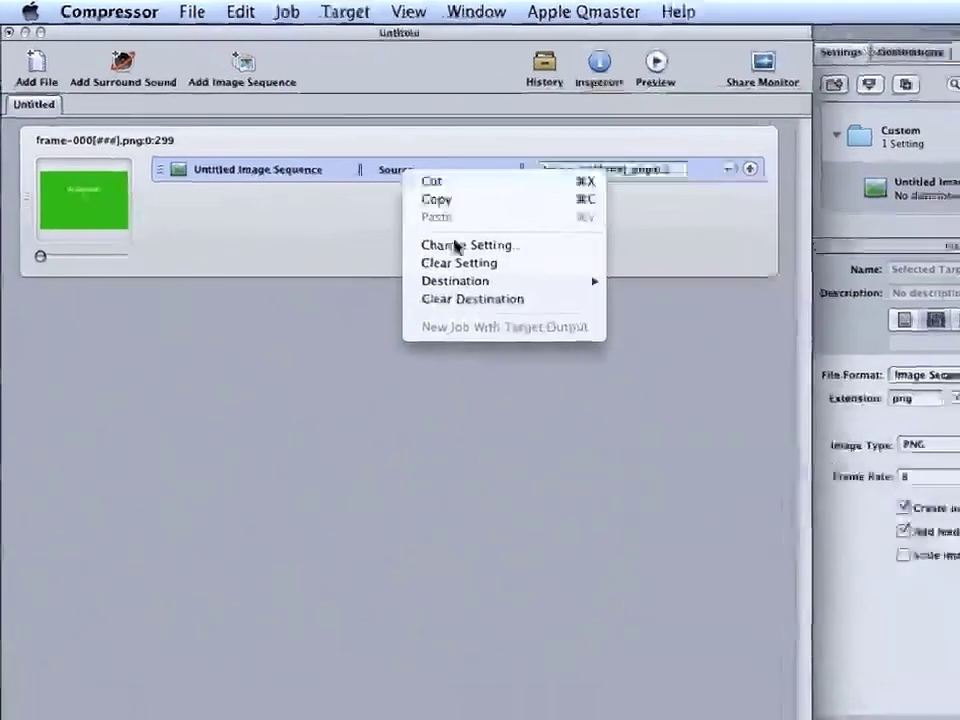
mouse_move(452, 243)
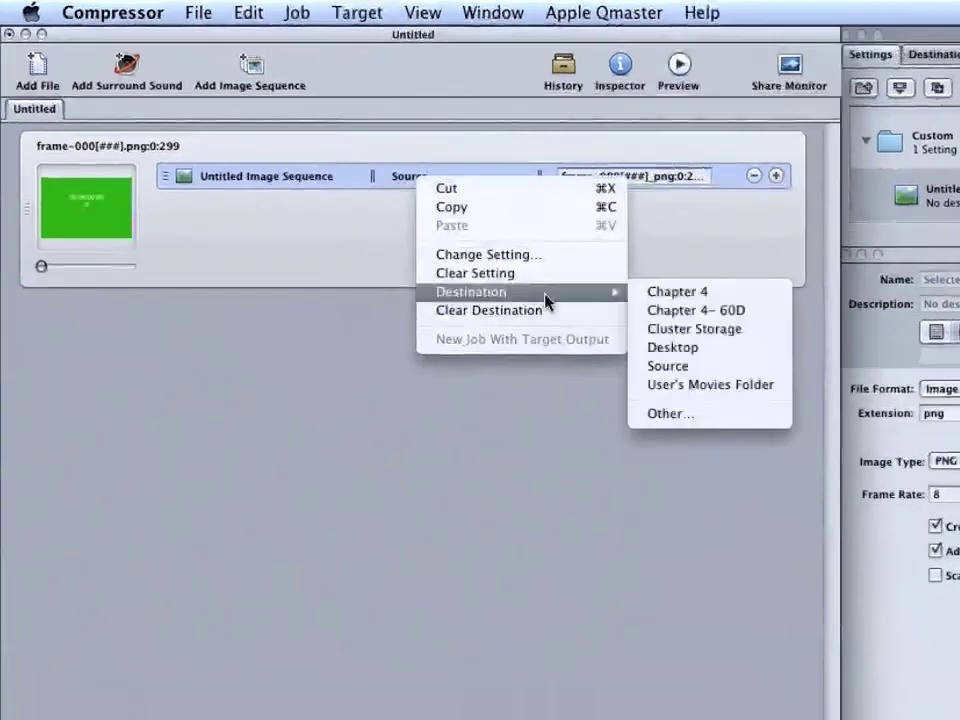
left_click(693, 358)
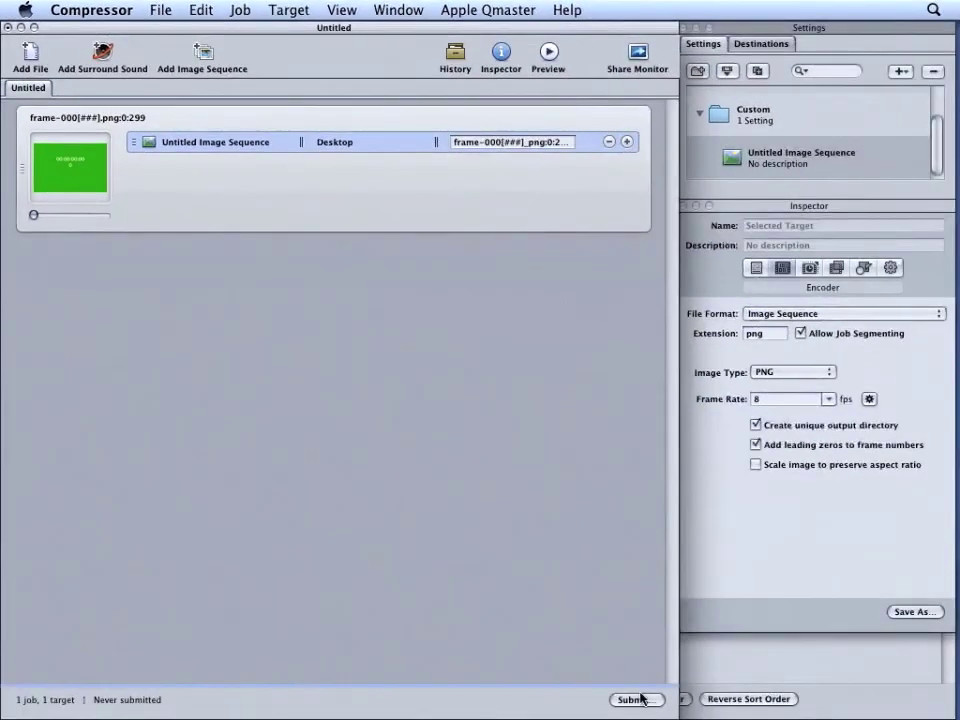
- Submit the batch and confirm in the History window that it finished successfully
left_click(636, 699)
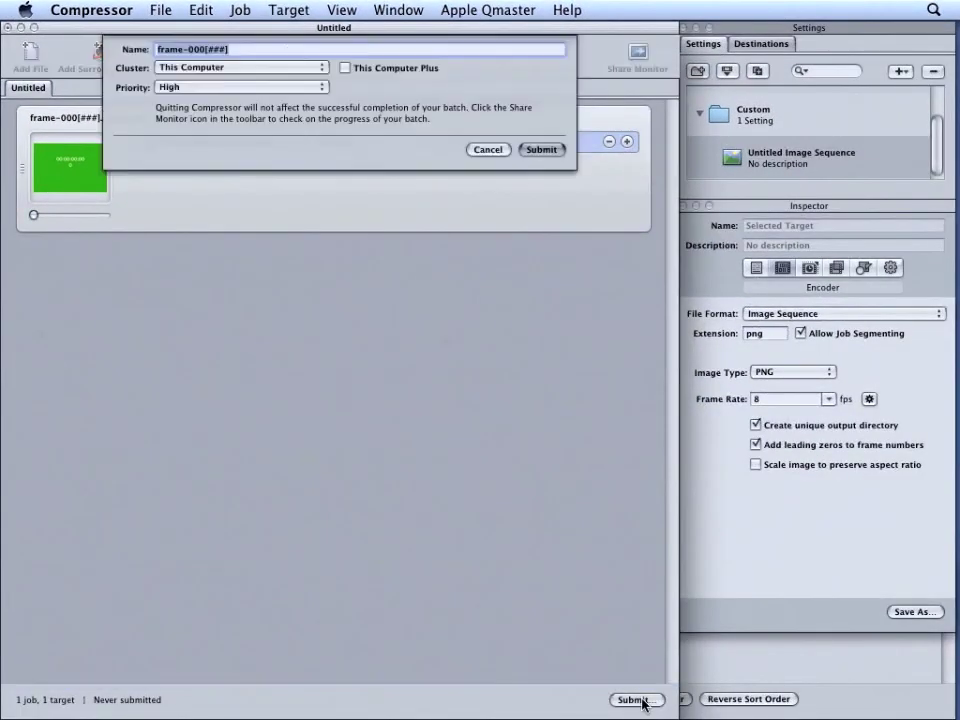
left_click(551, 157)
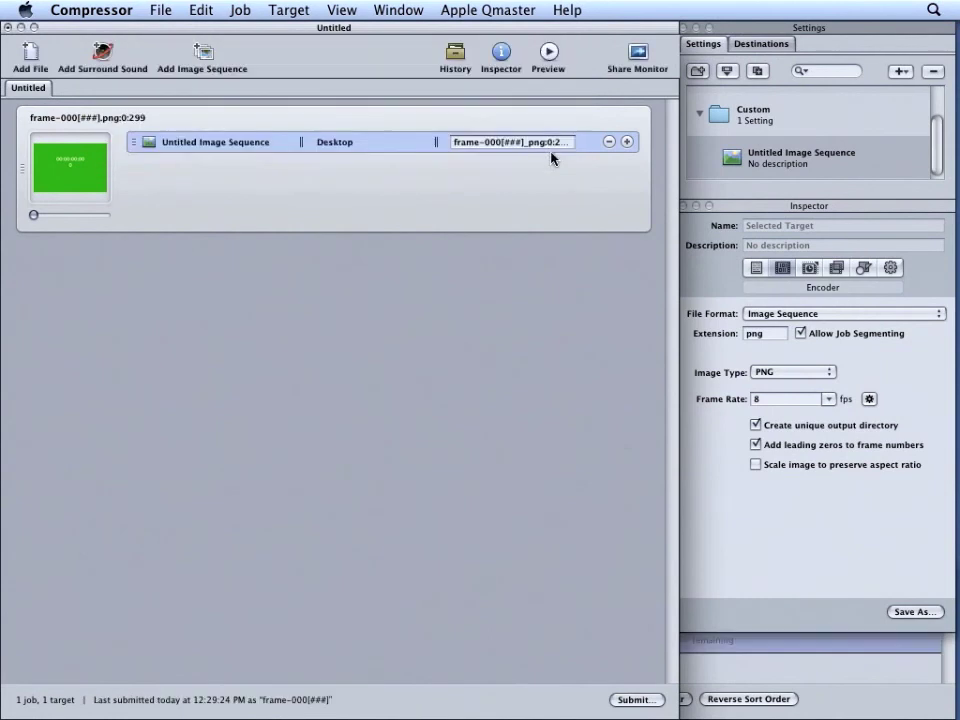
left_click(831, 671)
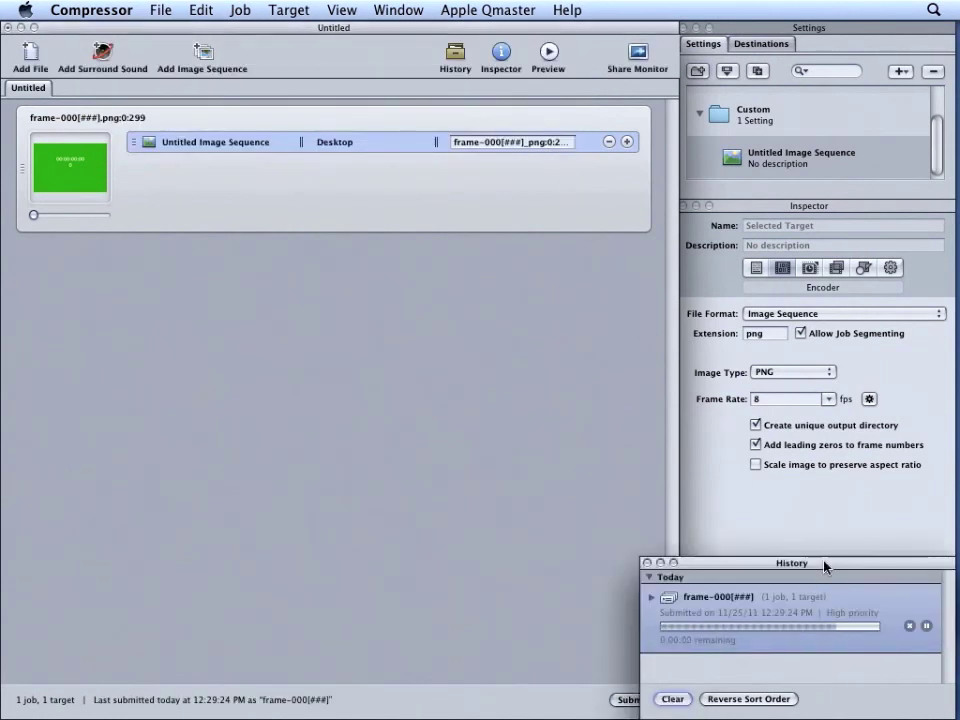
left_click_drag(827, 570, 756, 512)
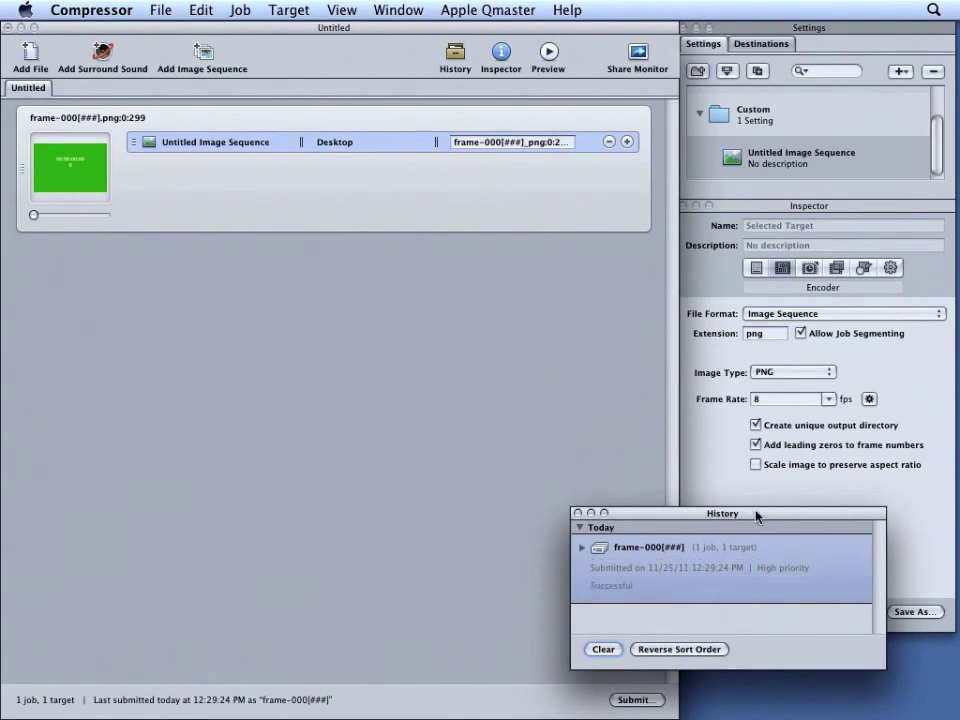
- Open the exported folder on the Desktop and Quick Look frame-000000.png
key("super+h")
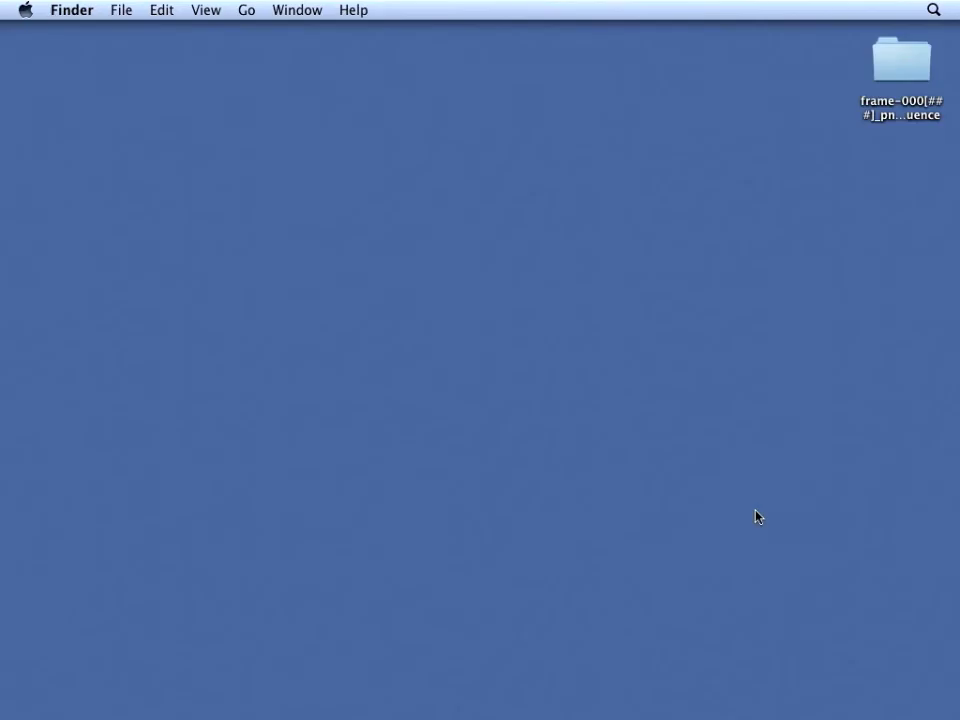
double_click(902, 62)
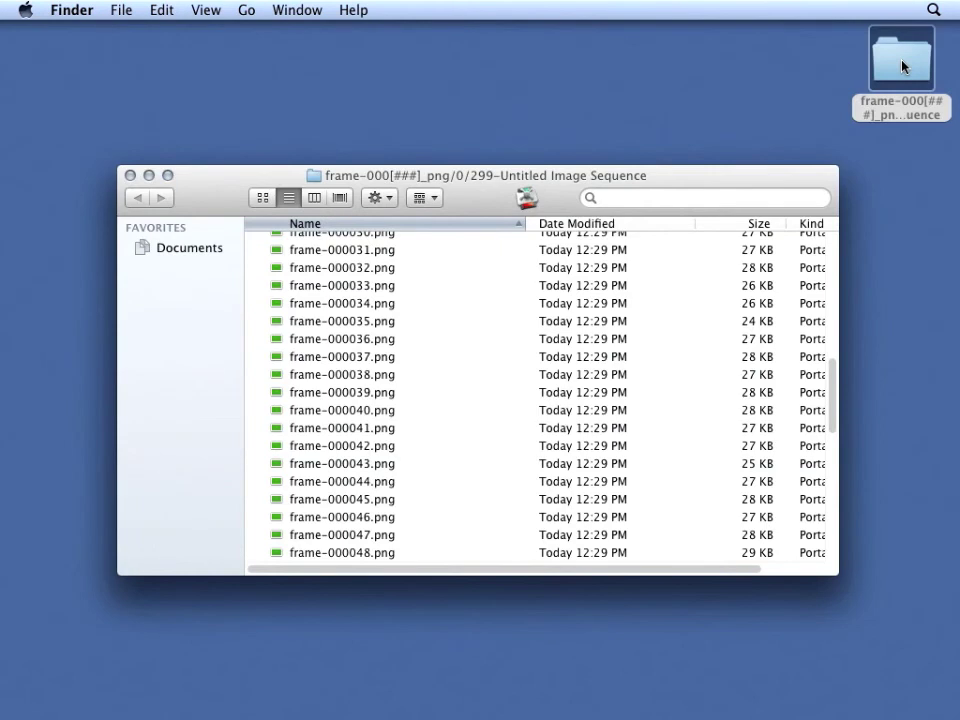
scroll(832, 380, "down", 2)
scroll(836, 384, "up", 10)
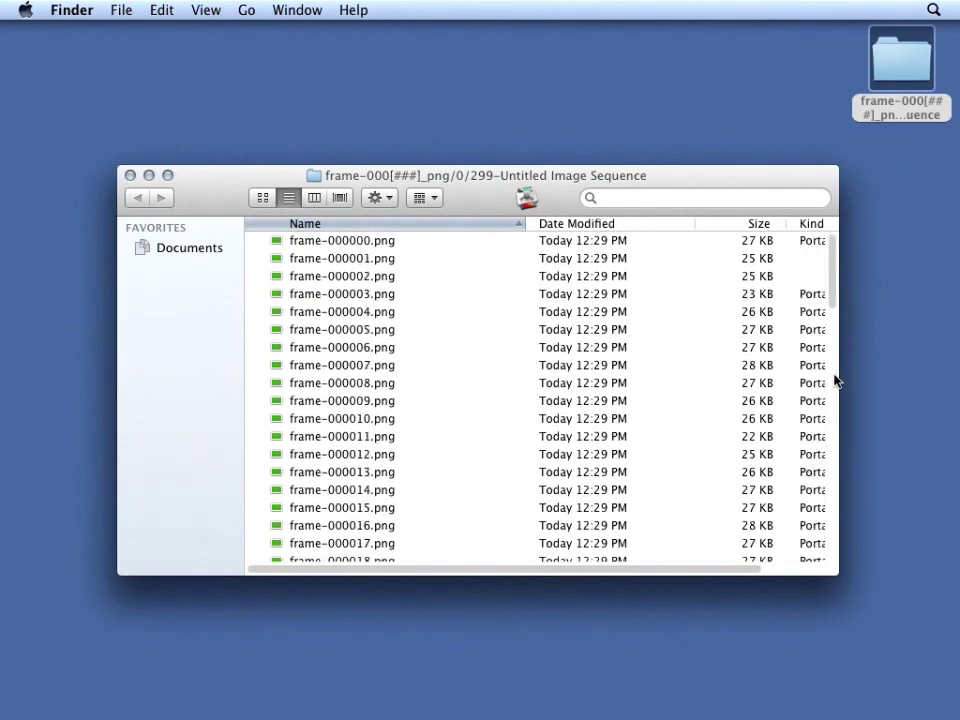
left_click(370, 245)
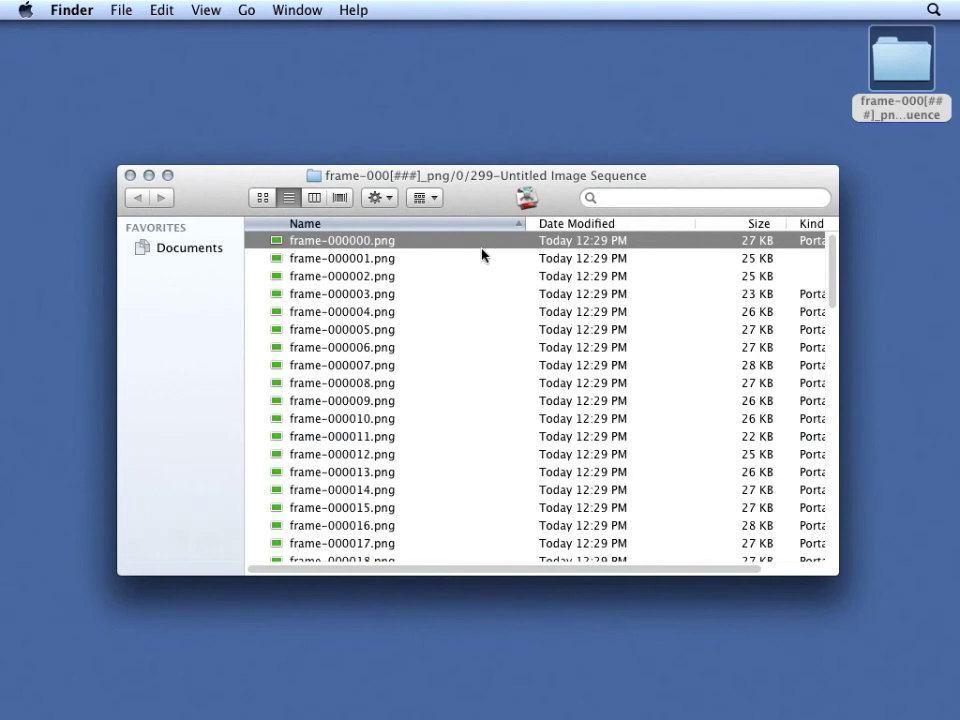
key("space")
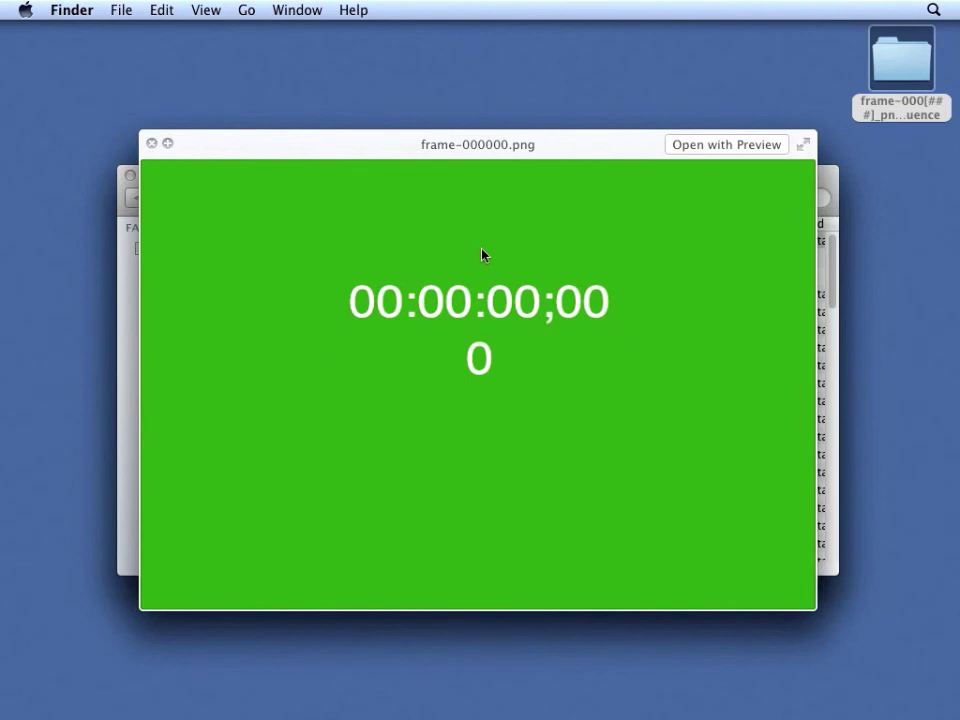
- Step through the previewed frames up to frame-000024.png, showing 00:00:03;00
key("Down")
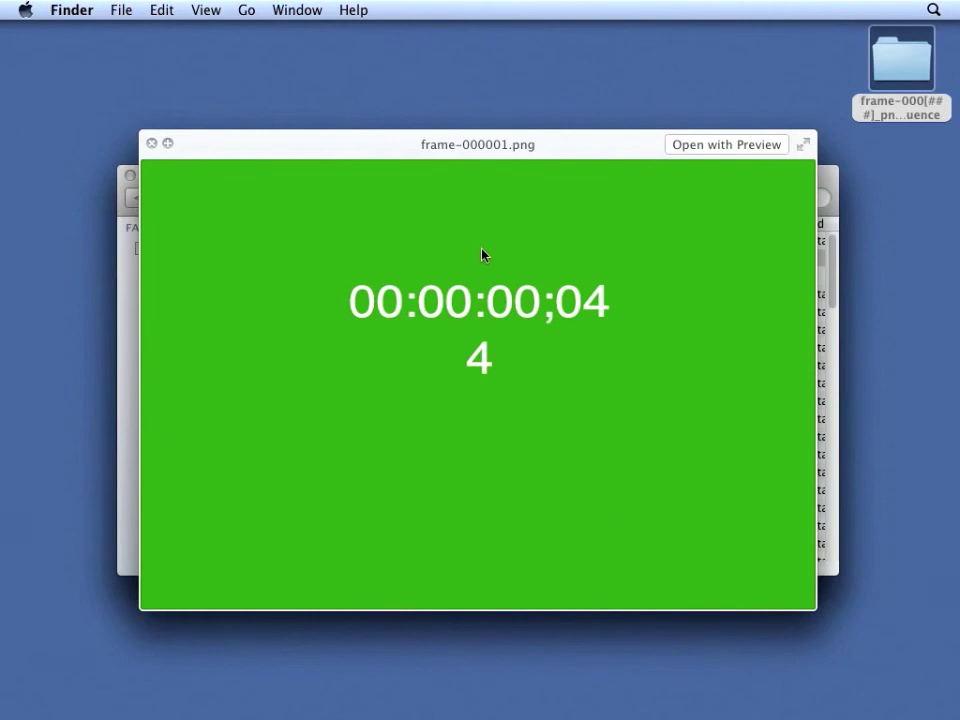
key("Down")
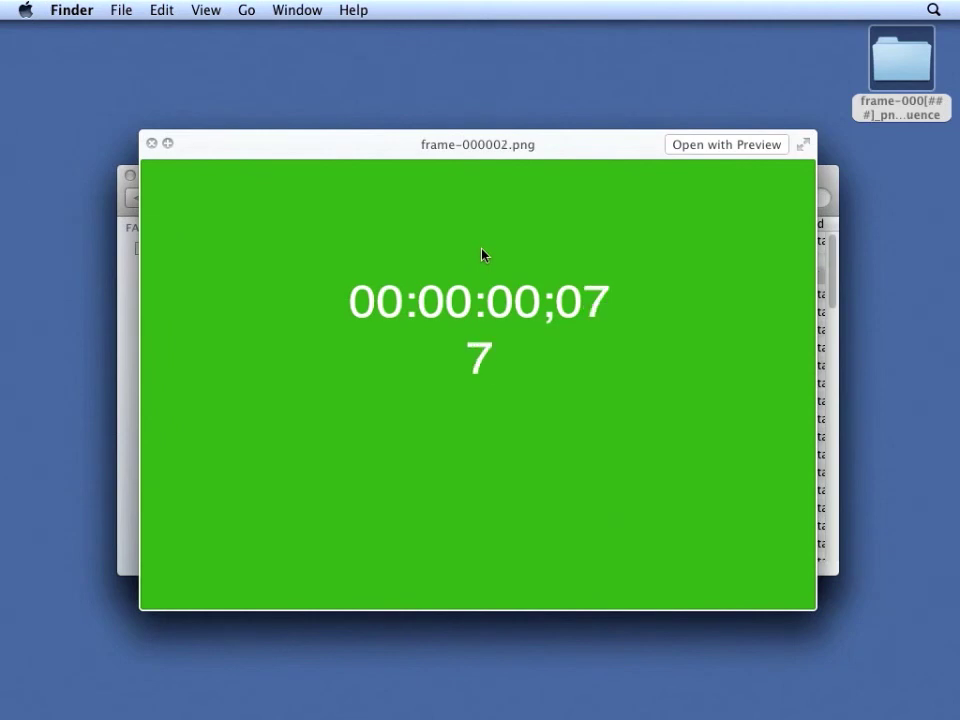
key("Down")
key("Down")
key("Down")
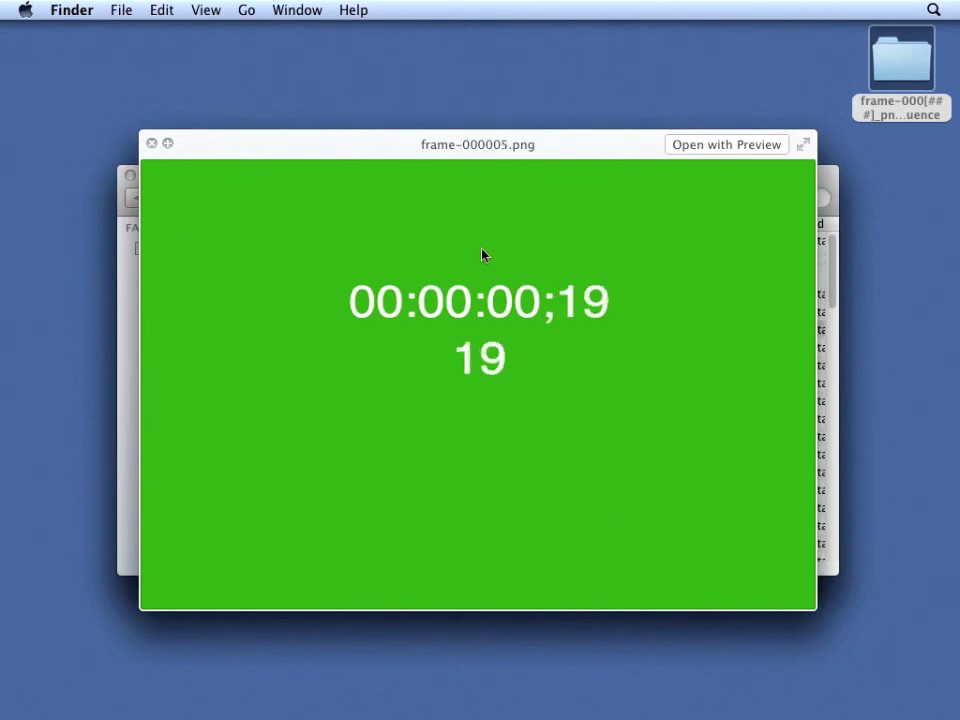
key("Down")
key("Down")
key("Down")
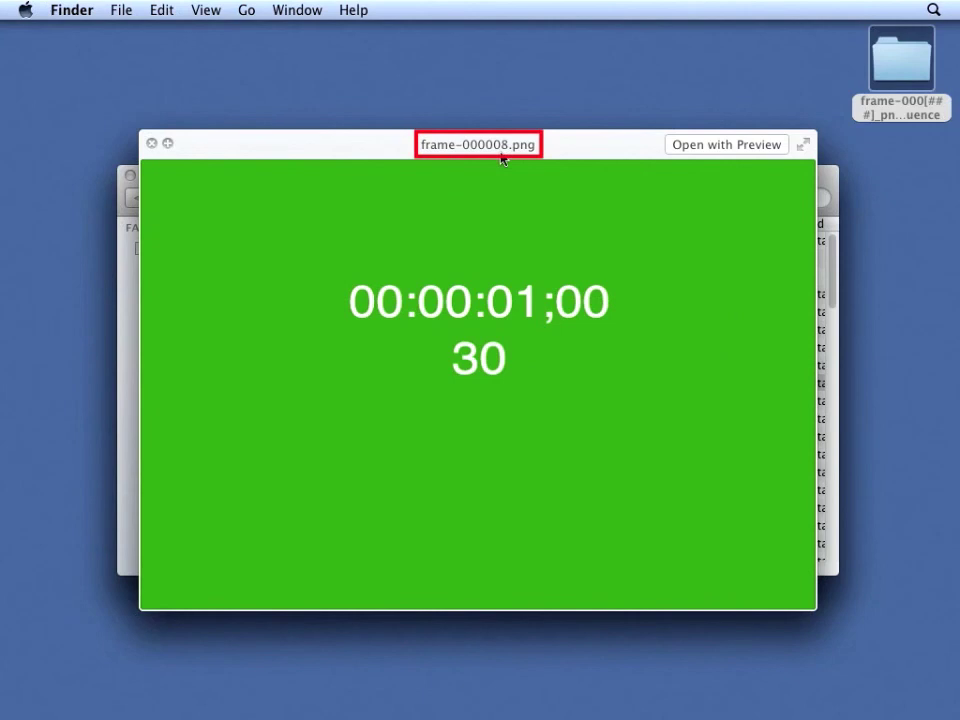
key("Down")
key("Down")
key("Down")
key("Down")
key("Down")
key("Down")
key("Down")
key("Down")
key("Down")
key("Down")
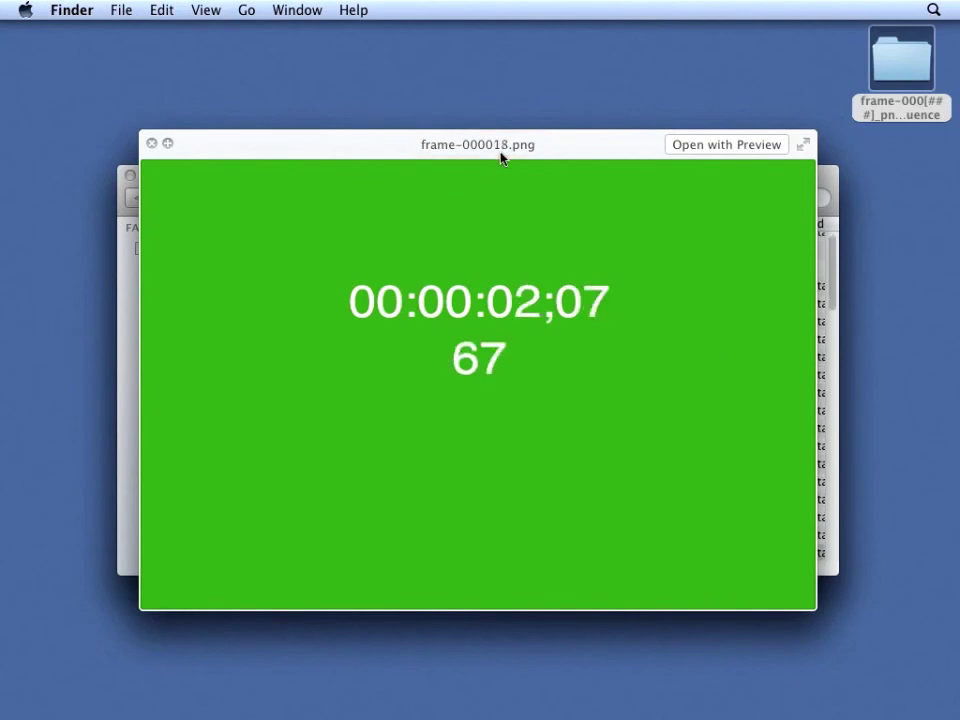
key("Up")
key("Up")
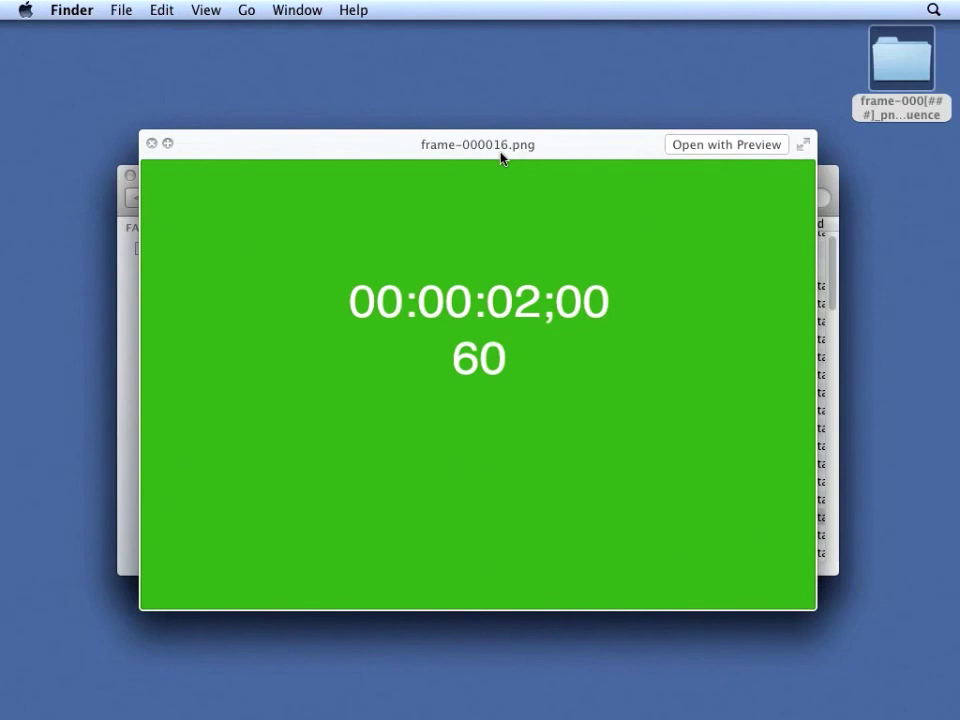
key("Down")
key("Down")
key("Down")
key("Down")
key("Down")
key("Down")
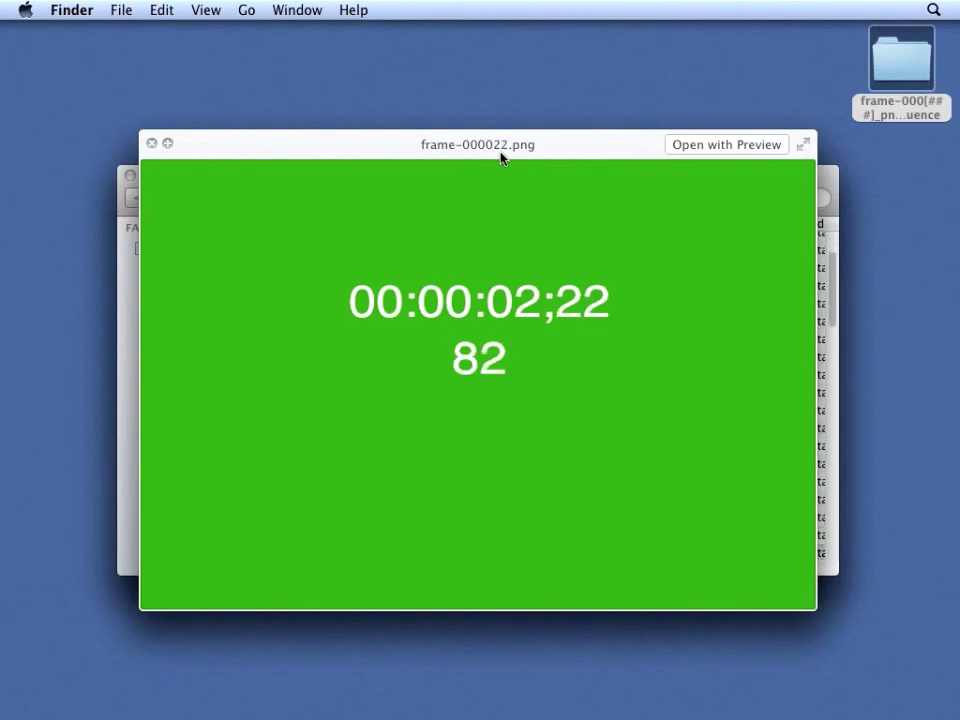
key("Down")
key("Down")
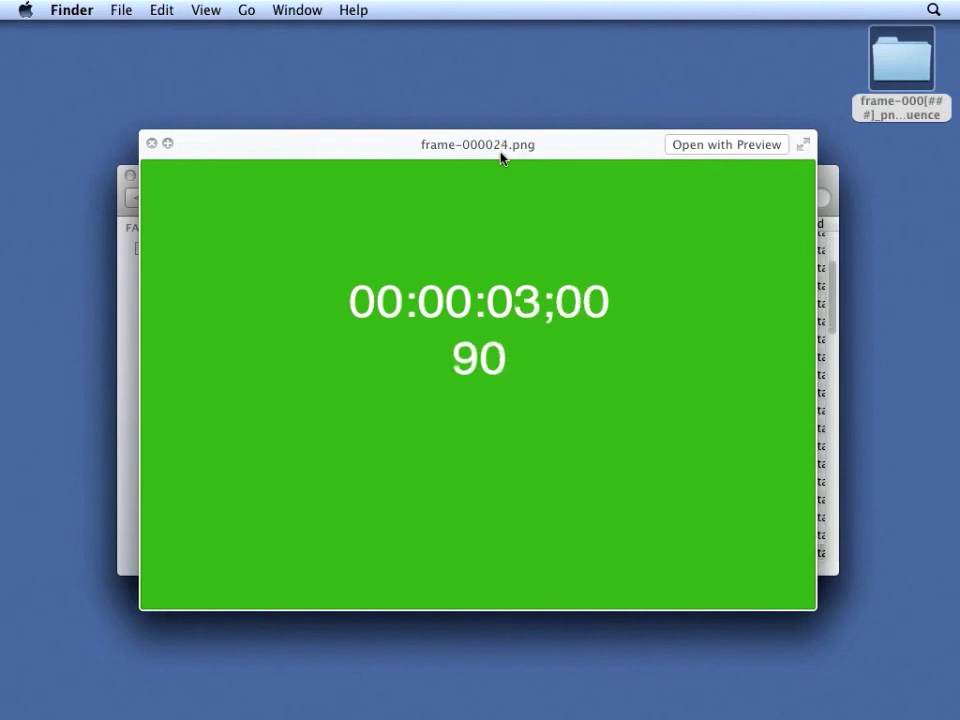
key("space")
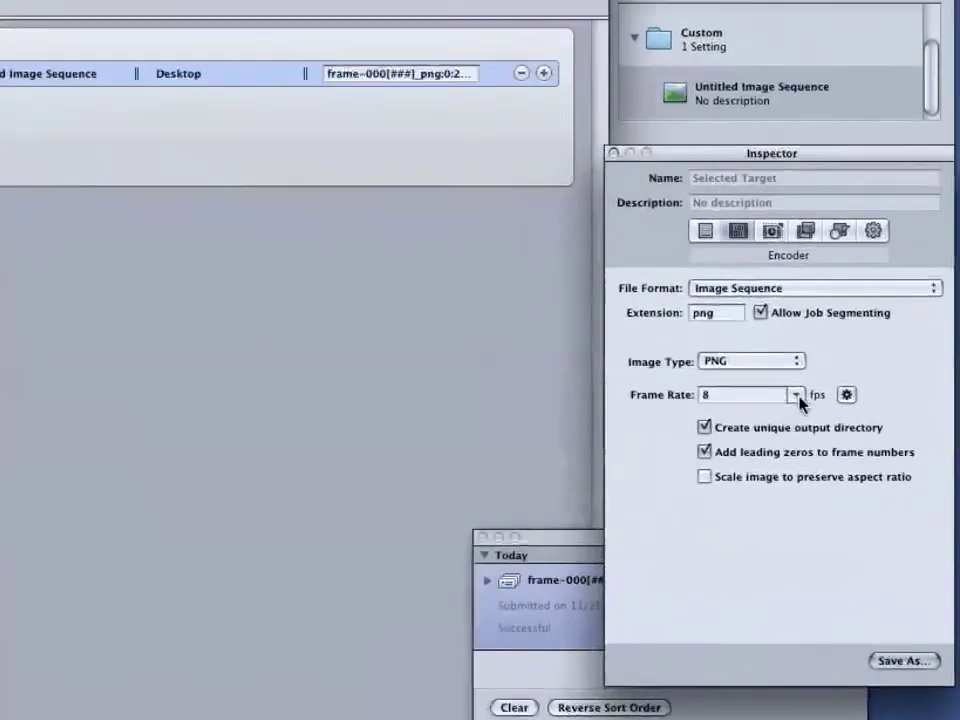
left_click(797, 396)
scroll(776, 429, "down", 2)
scroll(776, 430, "up", 1)
scroll(772, 433, "up", 3)
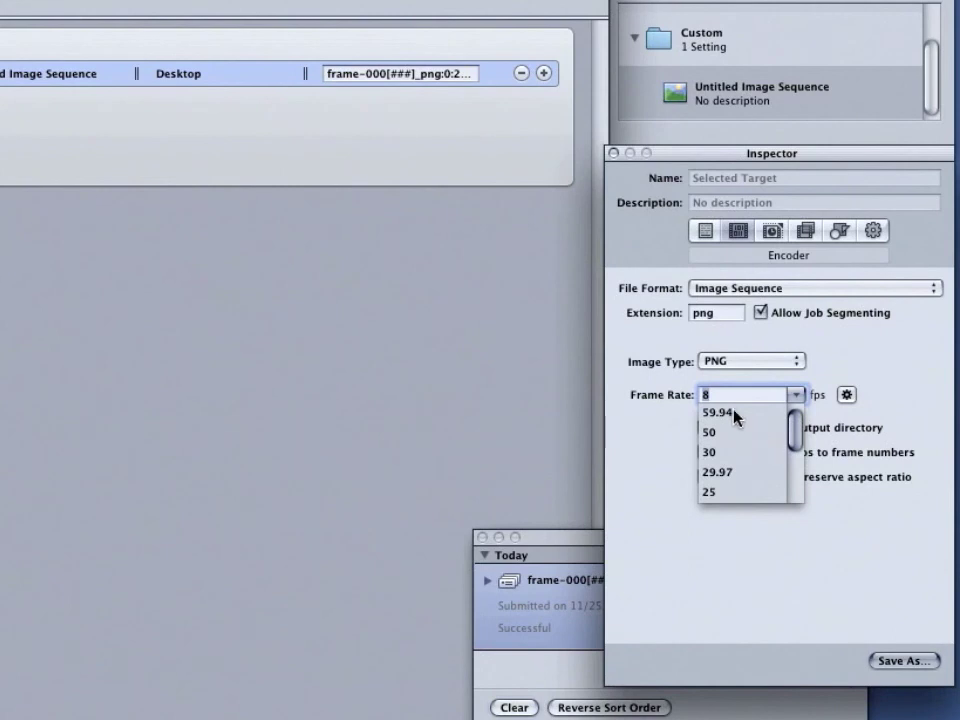
left_click(680, 442)
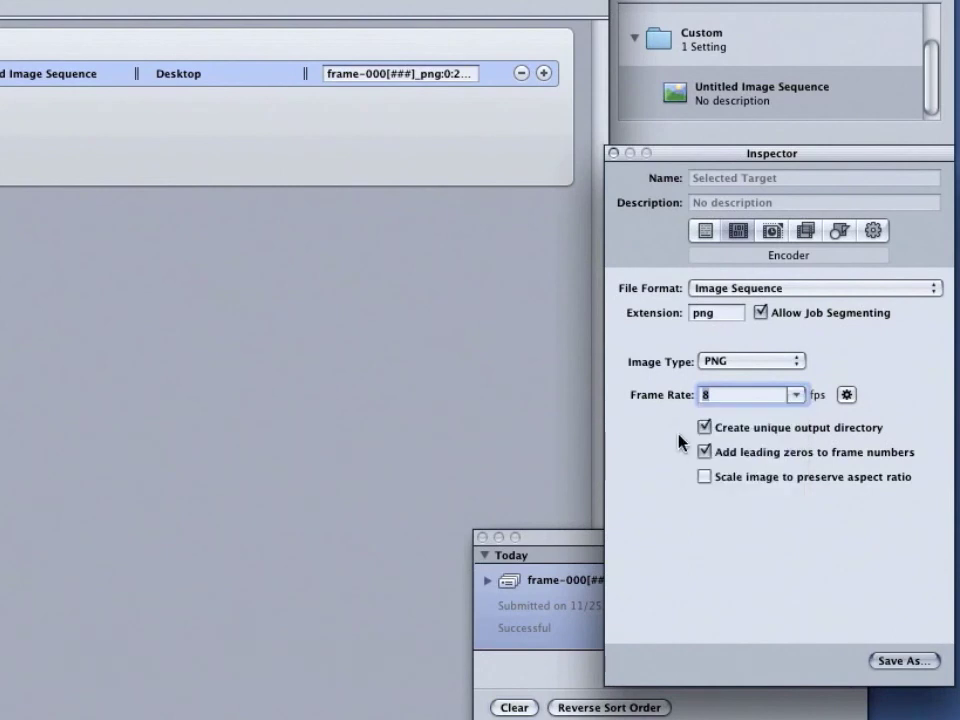